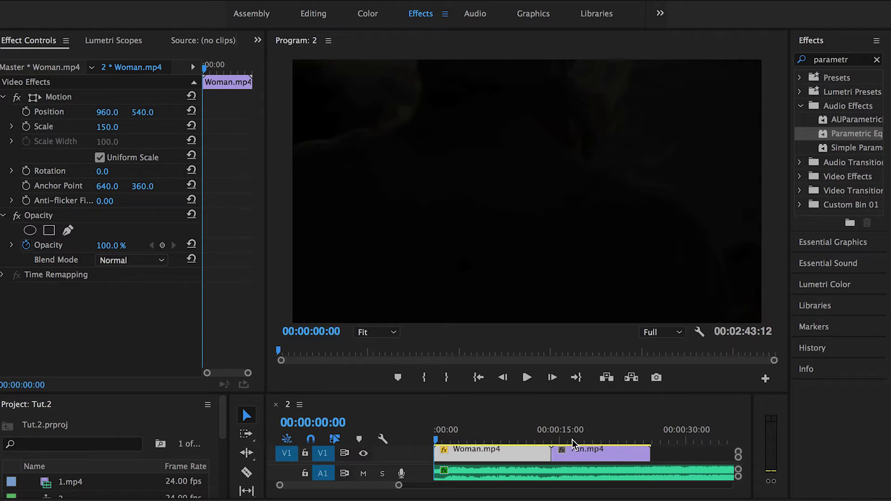
# Save the project and replace the Woman.mp4 and Pan.mp4 timeline clips with a linked After Effects composition.
pyautogui.hotkey('ctrl', 's')
pyautogui.moveTo(516, 432); pyautogui.dragTo(547, 434)
pyautogui.rightClick(478, 461)
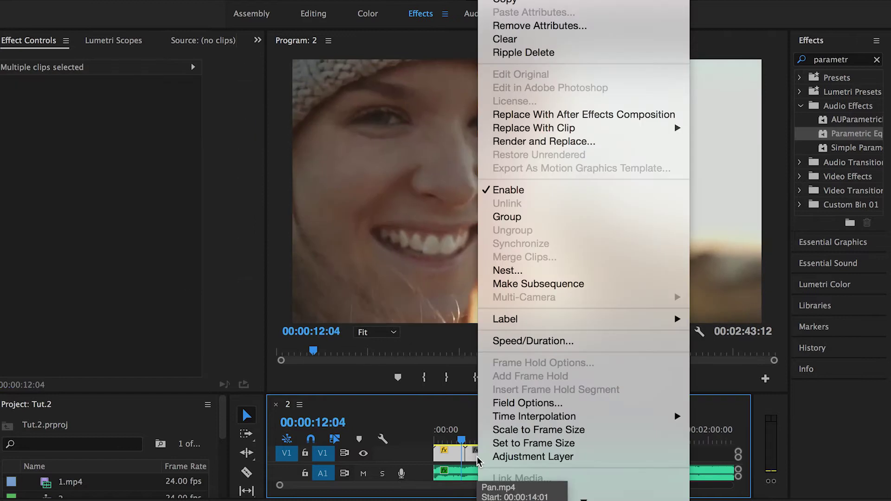
pyautogui.click(527, 119)
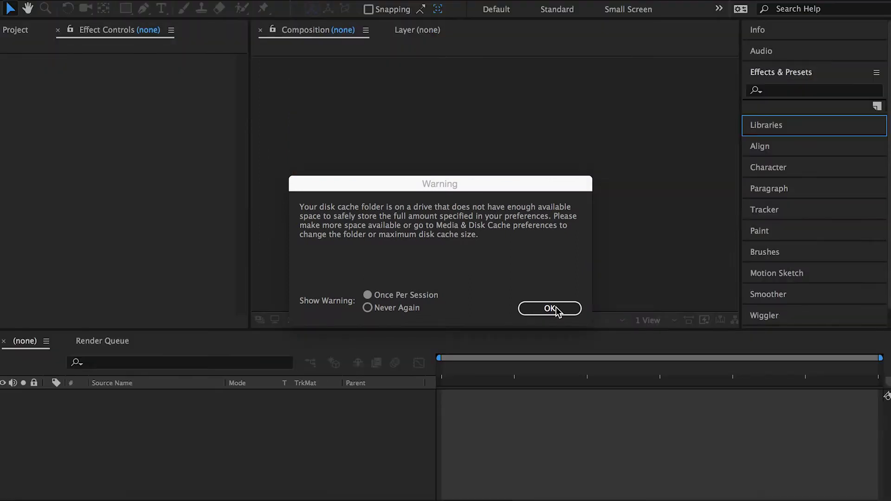
# Dismiss the disk cache warning and save the After Effects project as SpeedRamping.aep in the Vid2 folder.
pyautogui.click(557, 310)
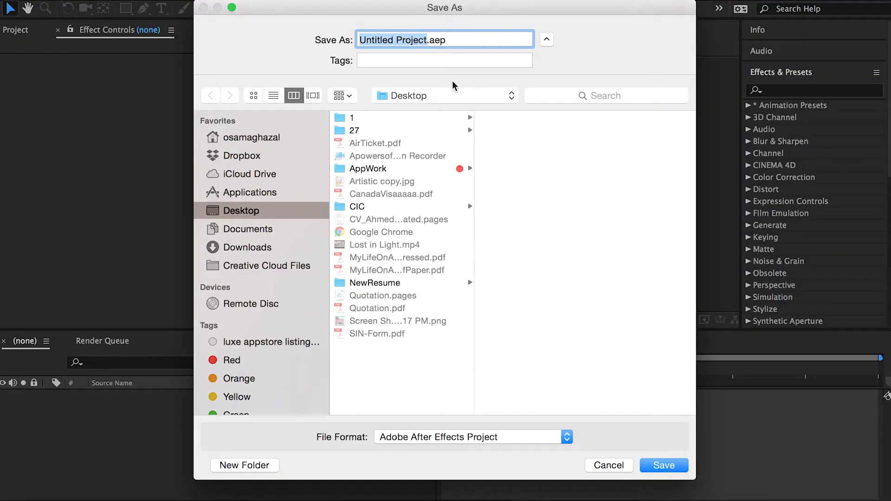
pyautogui.write('SpeedRam')
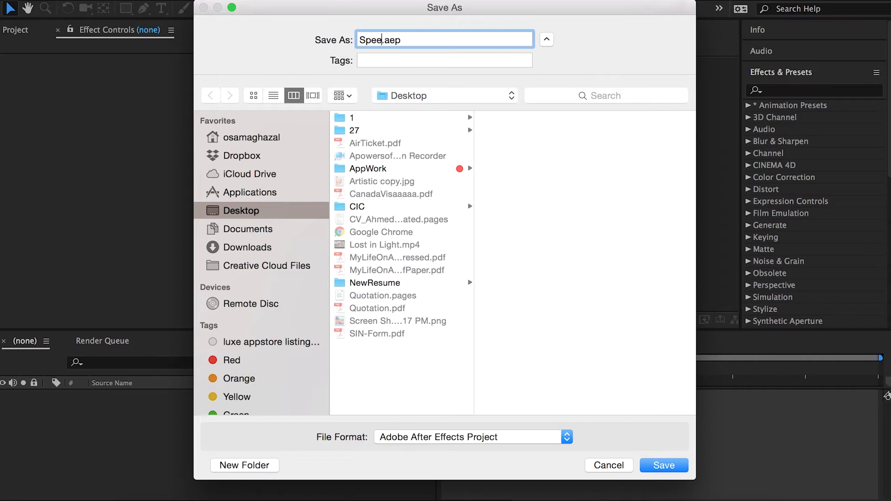
pyautogui.write('ping')
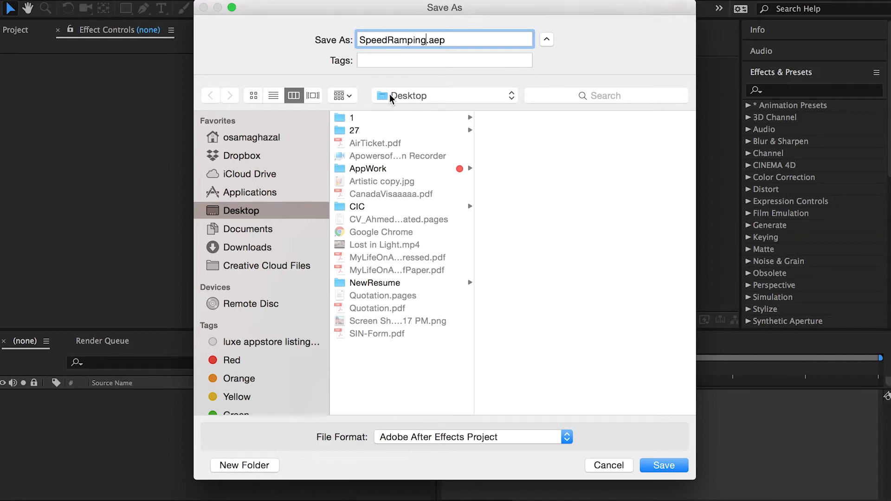
pyautogui.click(367, 168)
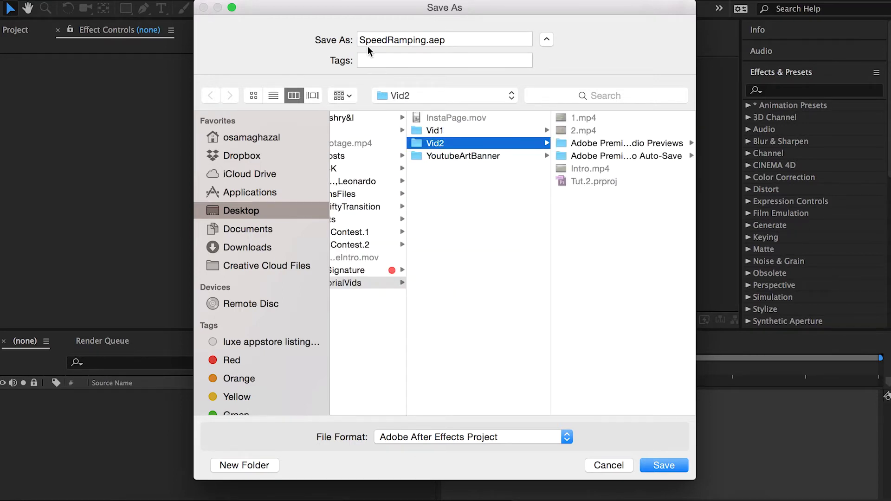
pyautogui.press('Return')
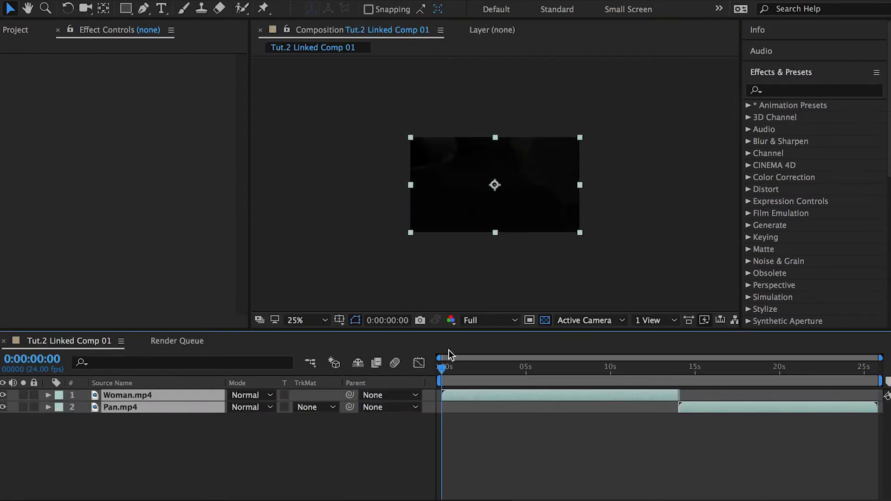
# Fit the composition to the viewer and enable time remapping on the Woman.mp4 layer.
pyautogui.click(314, 324)
pyautogui.click(320, 293)
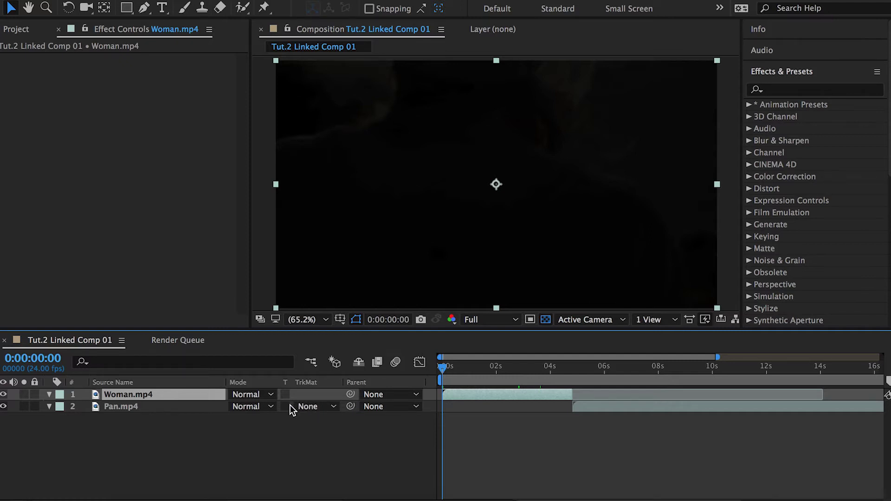
pyautogui.rightClick(176, 395)
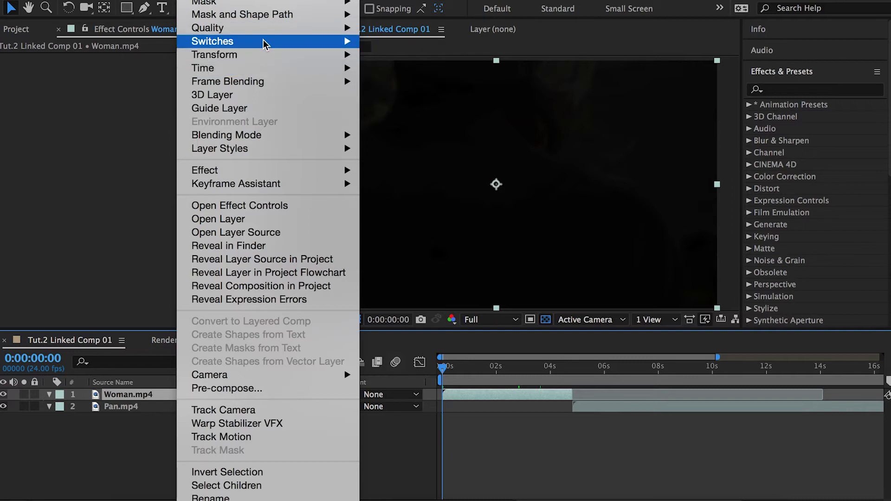
pyautogui.moveTo(307, 69)
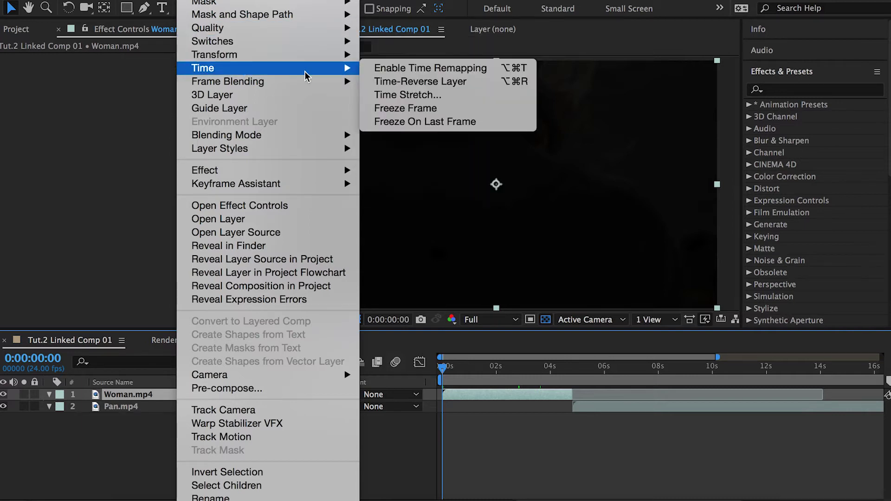
pyautogui.click(464, 70)
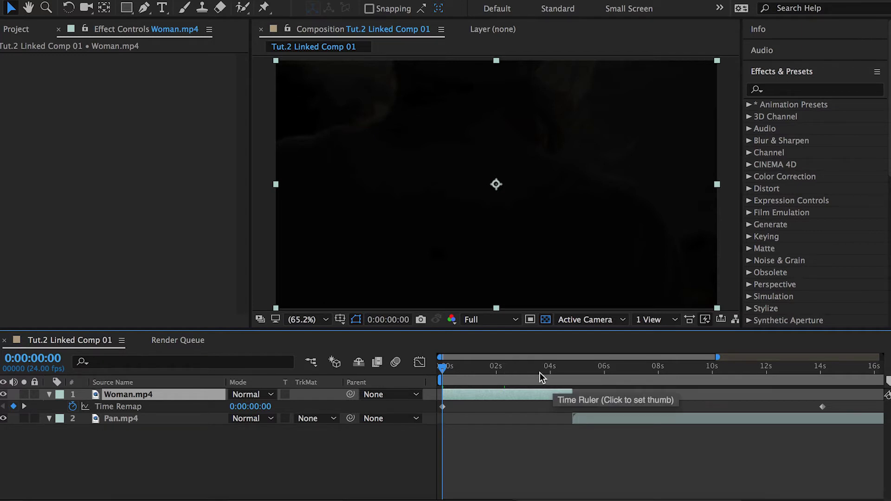
# Keyframe Woman.mp4's Time Remap at 0:00:01:22, and set its value to 0:00:04:24 at 0:00:02:15.
pyautogui.moveTo(540, 370); pyautogui.dragTo(495, 369)
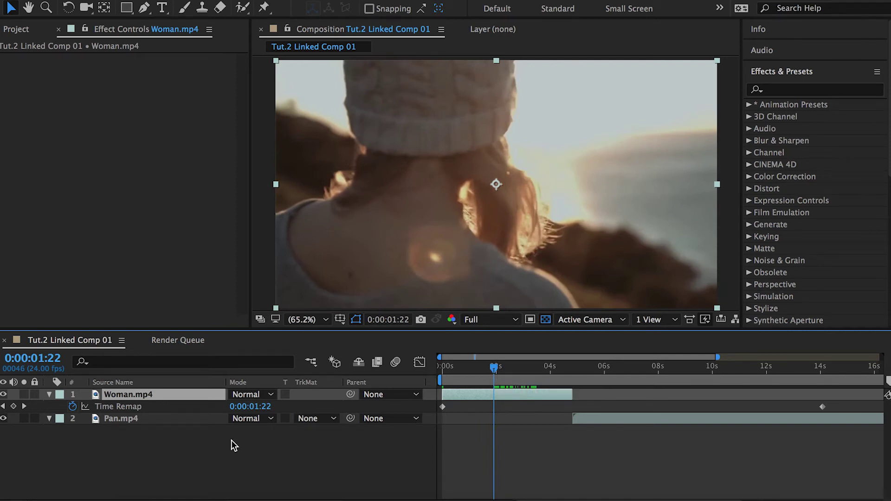
pyautogui.click(14, 406)
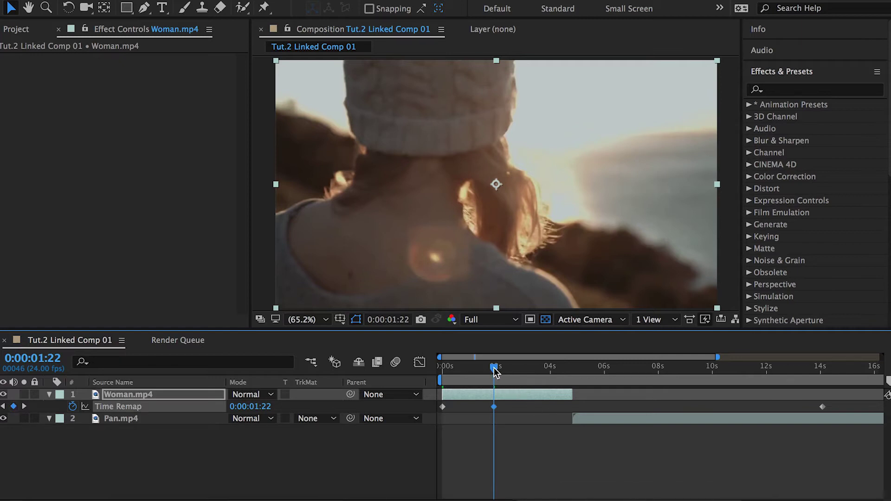
pyautogui.moveTo(495, 369); pyautogui.dragTo(514, 371)
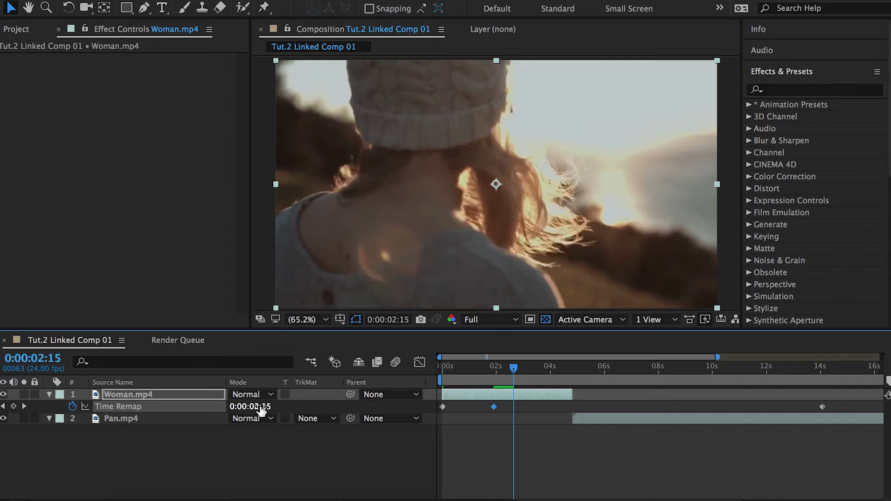
pyautogui.moveTo(262, 409); pyautogui.dragTo(299, 402)
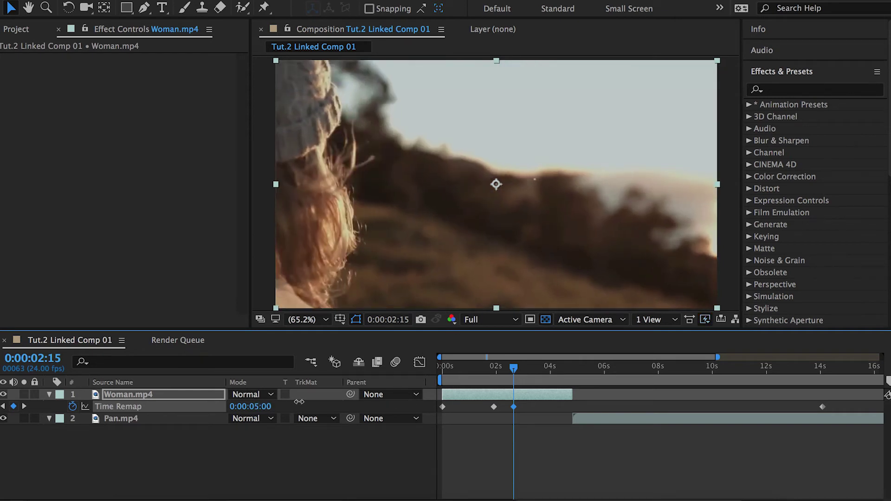
pyautogui.moveTo(299, 401); pyautogui.dragTo(298, 402)
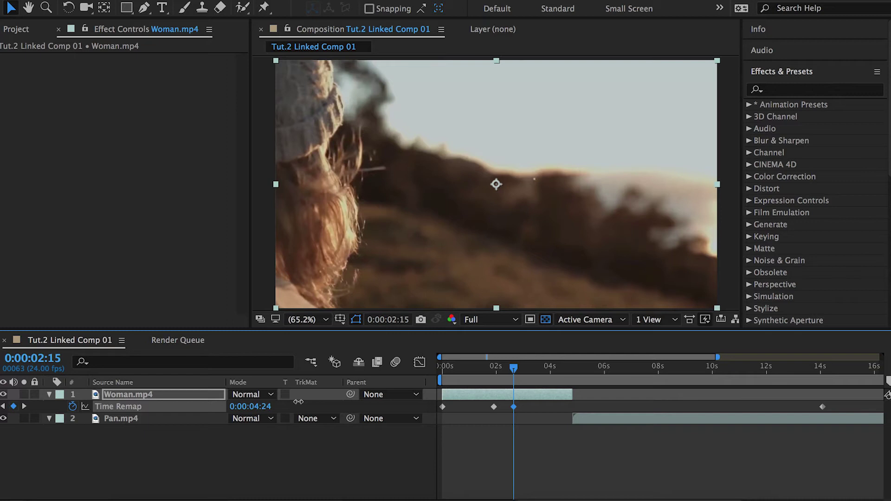
pyautogui.moveTo(298, 402); pyautogui.dragTo(300, 404)
# Preview the Woman.mp4 speed ramp and move its second Time Remap keyframe to about 0:00:02:04, closer to the third.
pyautogui.click(475, 369)
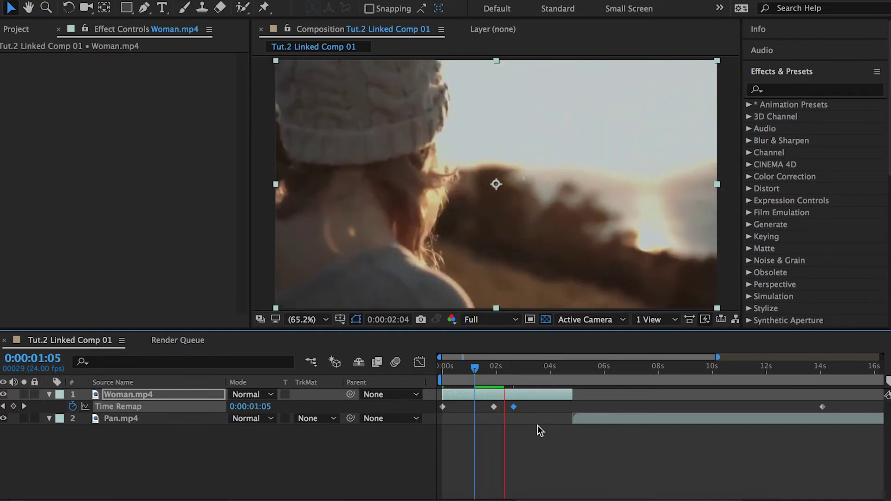
pyautogui.click(474, 369)
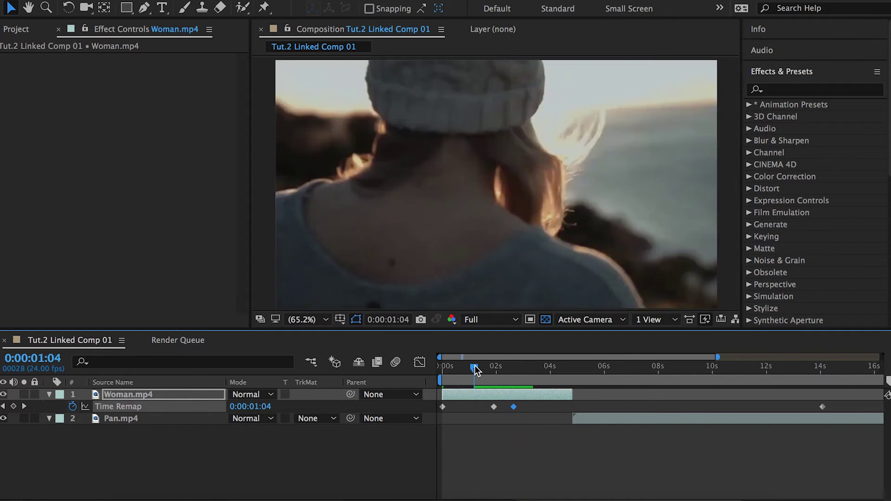
pyautogui.click(474, 370)
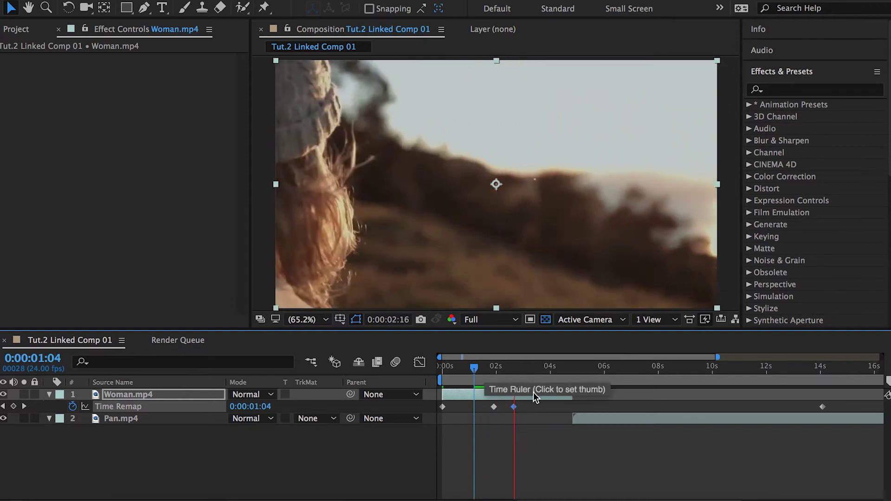
pyautogui.press('space')
pyautogui.click(484, 369)
pyautogui.click(486, 368)
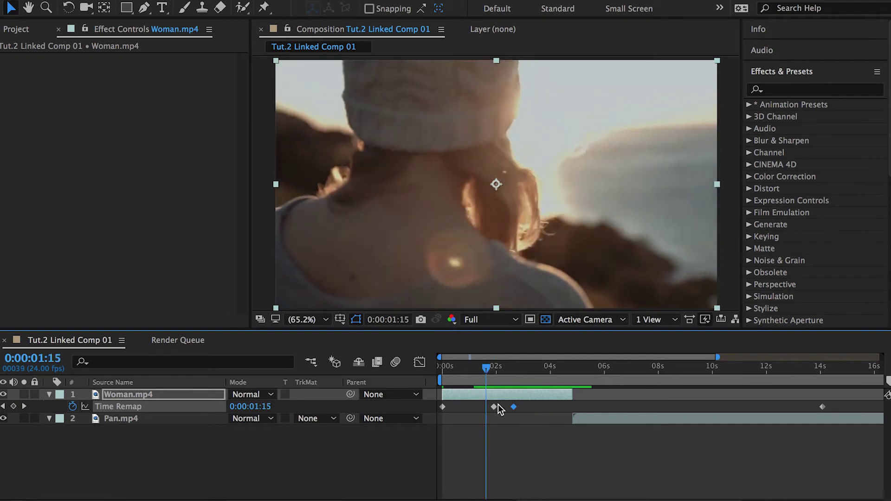
pyautogui.moveTo(493, 408); pyautogui.dragTo(501, 413)
pyautogui.press('space')
pyautogui.moveTo(487, 368); pyautogui.dragTo(485, 370)
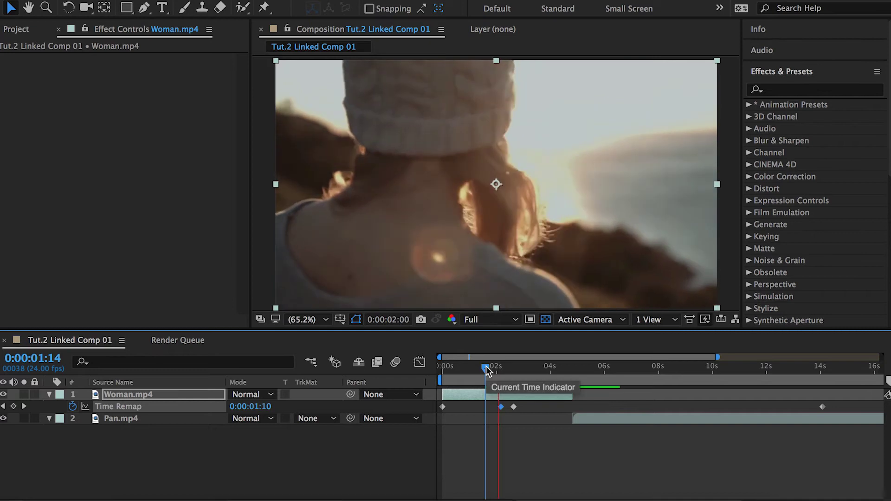
# Split the Woman.mp4 layer at the 0:00:02:15 keyframe and delete the part after the split.
pyautogui.press('k')
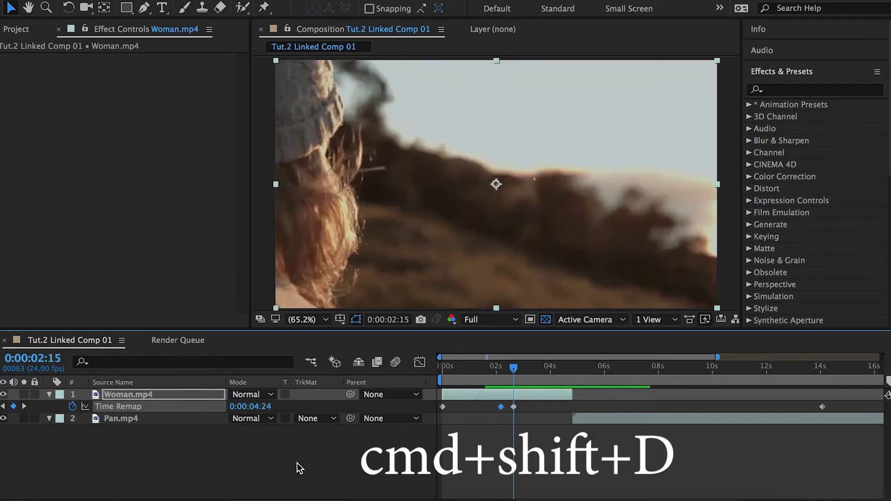
pyautogui.press('super+shift+d')
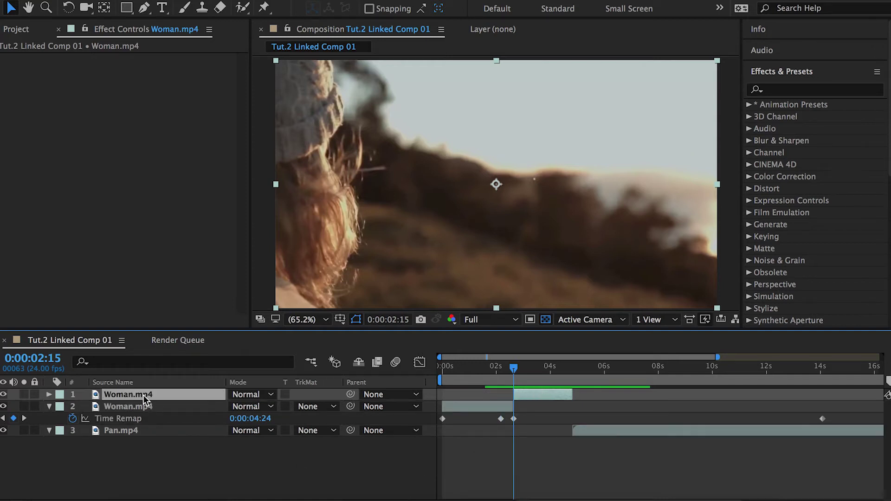
pyautogui.press('Delete')
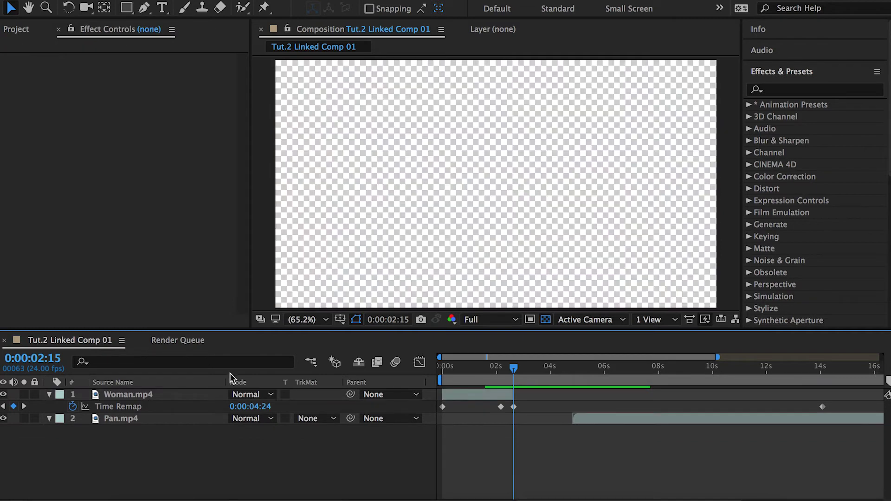
# Move the Pan.mp4 layer to start at 0:00:02:15, where Woman.mp4 ends, and preview the cut between the clips.
pyautogui.click(609, 418)
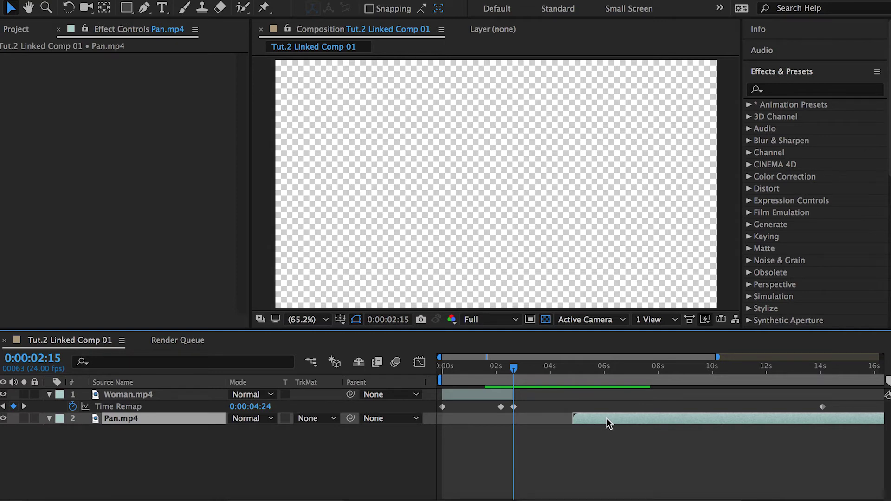
pyautogui.moveTo(603, 419); pyautogui.dragTo(557, 424)
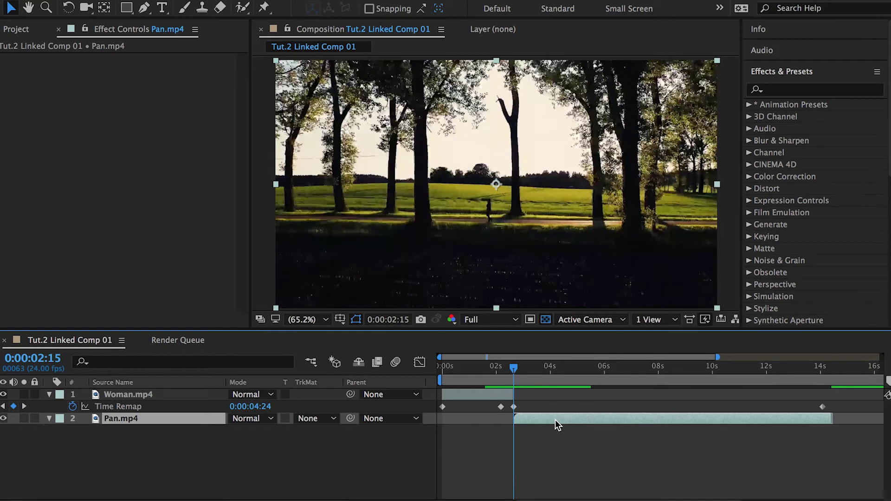
pyautogui.click(486, 367)
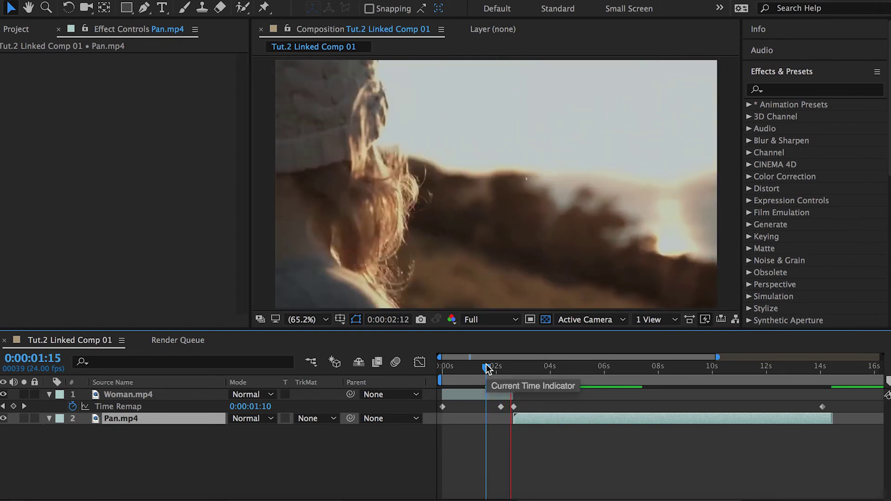
pyautogui.click(524, 368)
pyautogui.moveTo(521, 369); pyautogui.dragTo(511, 369)
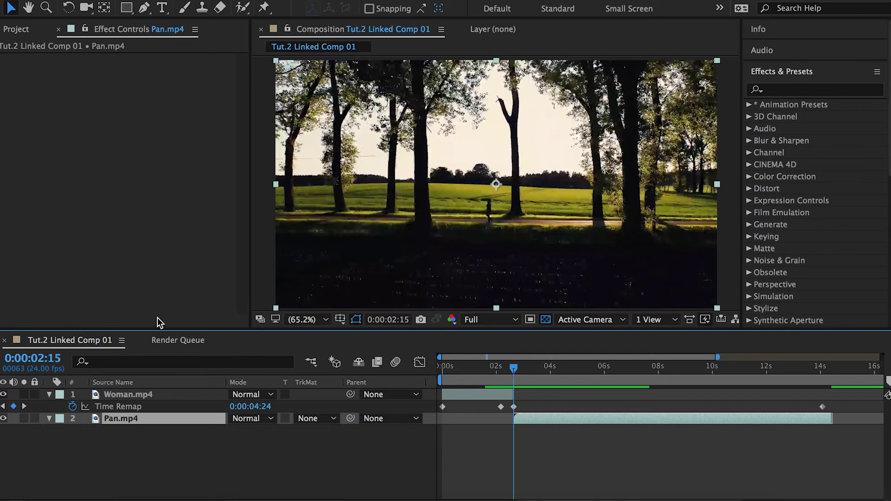
# Enable time remapping on the Pan.mp4 layer.
pyautogui.rightClick(116, 419)
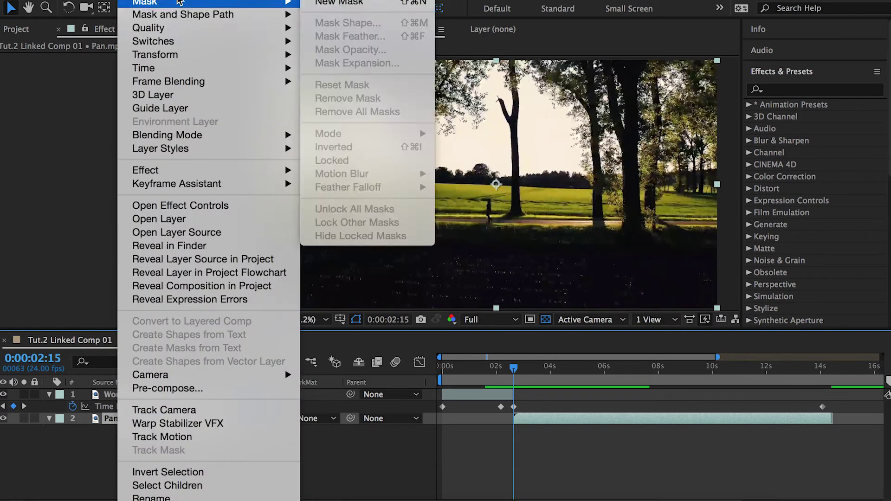
pyautogui.moveTo(158, 68)
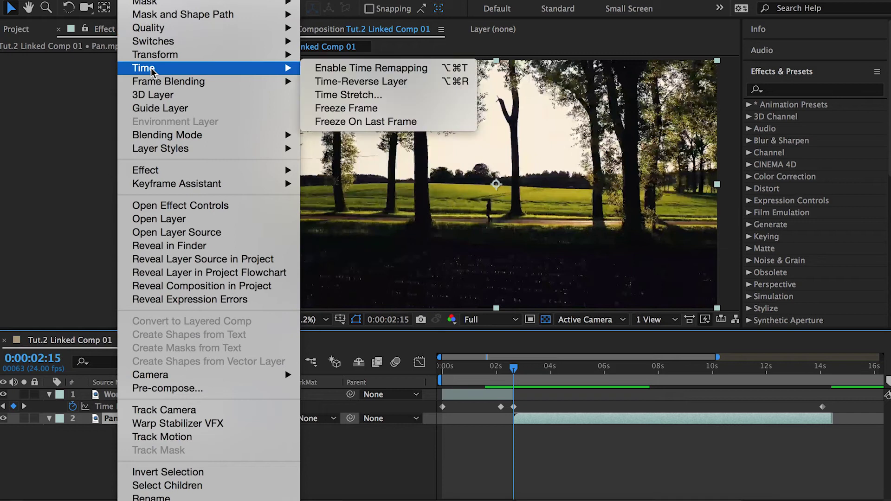
pyautogui.click(320, 69)
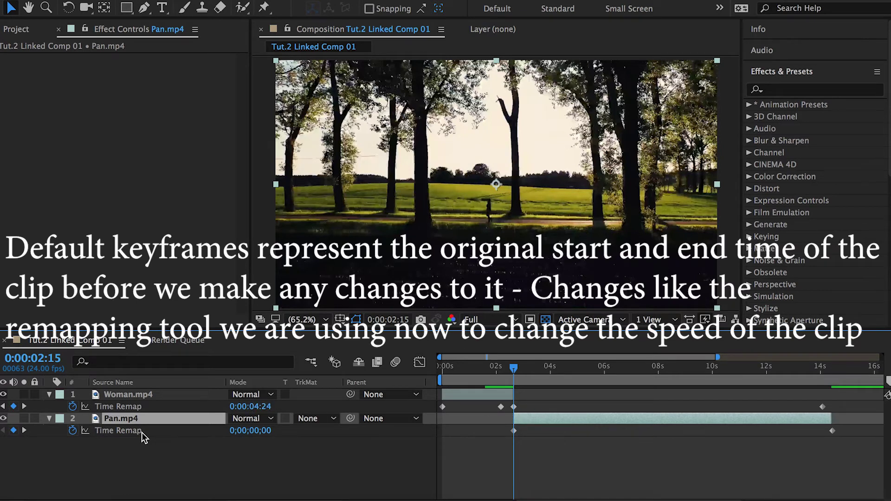
# Set Pan.mp4's Time Remap value to 0;00;03;40 at 0:00:03:04 and preview the transition.
pyautogui.click(514, 432)
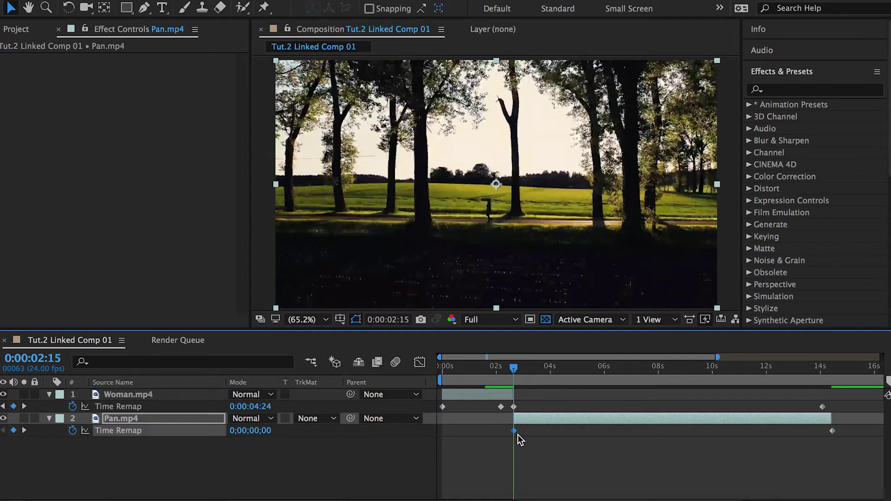
pyautogui.moveTo(523, 368); pyautogui.dragTo(528, 373)
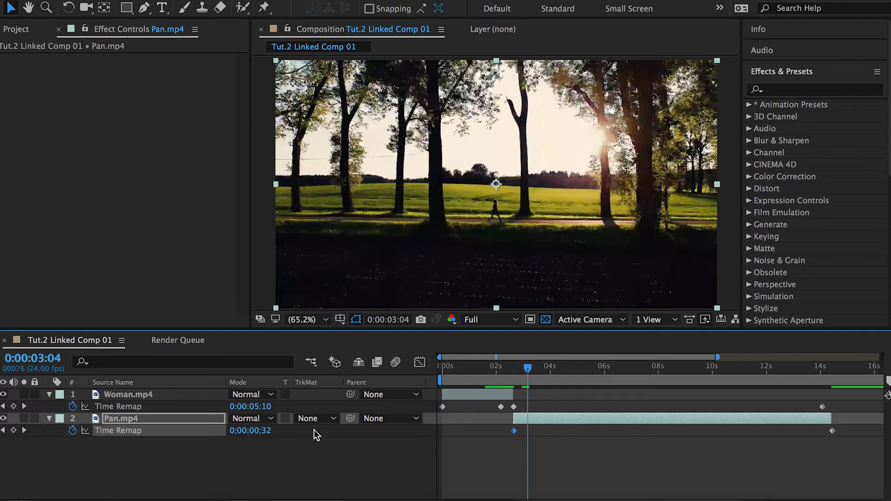
pyautogui.moveTo(262, 433); pyautogui.dragTo(395, 432)
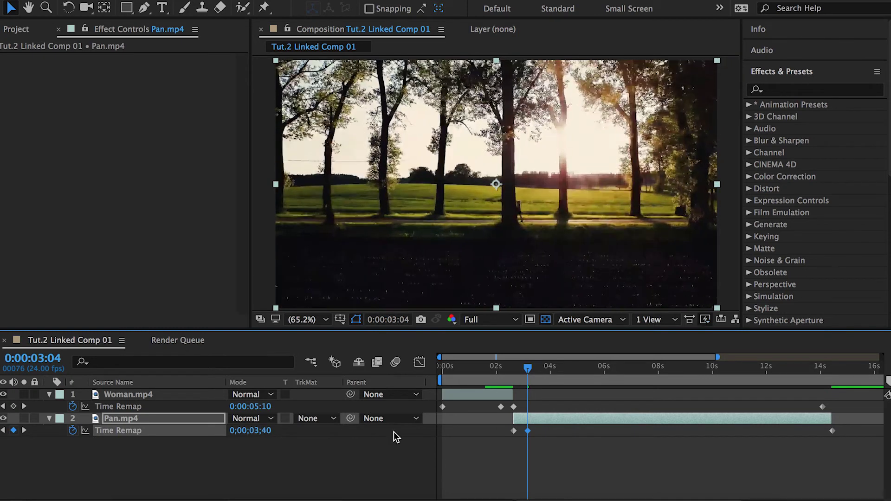
pyautogui.click(489, 368)
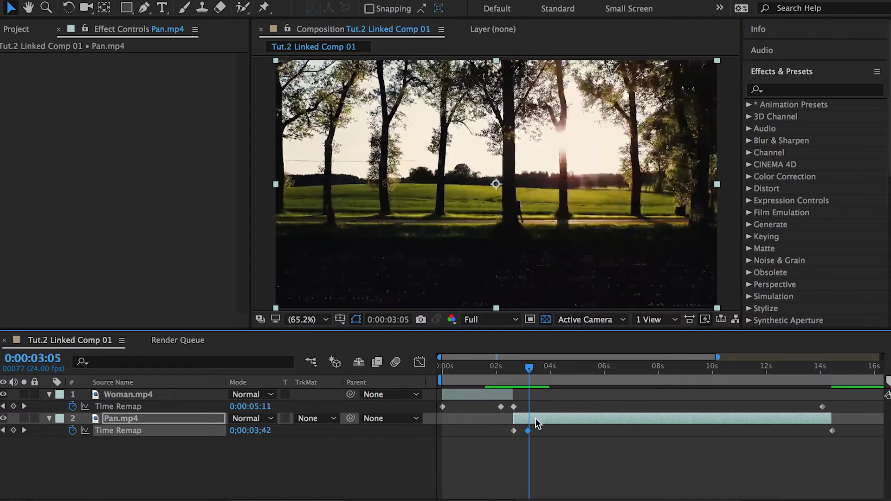
# Shift the Pan.mp4 layer slightly earlier so its start overlaps the end of Woman.mp4, and preview the cut.
pyautogui.moveTo(545, 420); pyautogui.dragTo(543, 421)
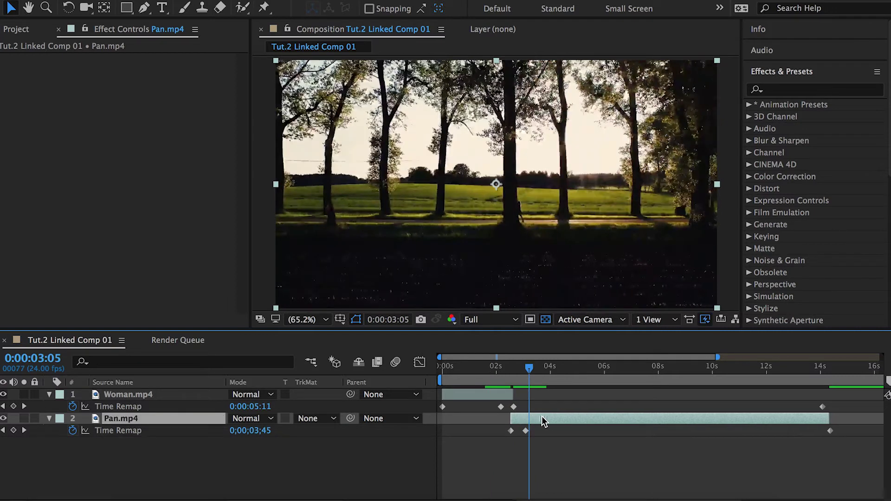
pyautogui.click(496, 370)
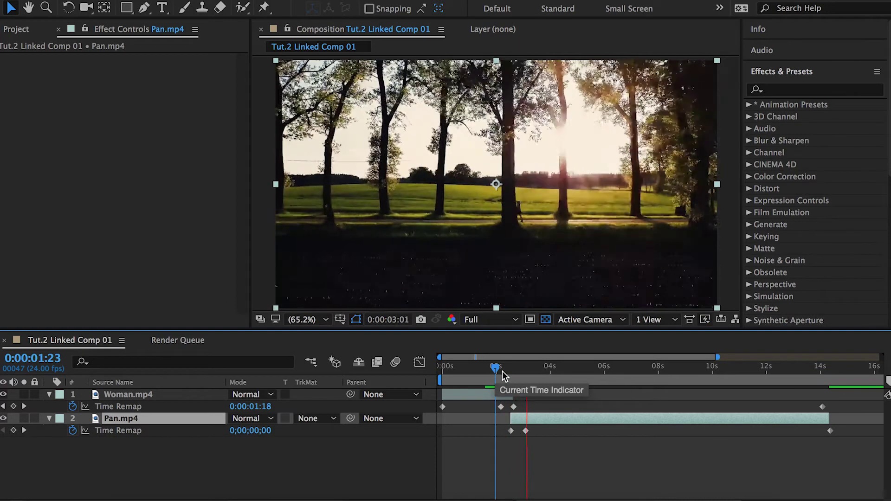
pyautogui.click(503, 371)
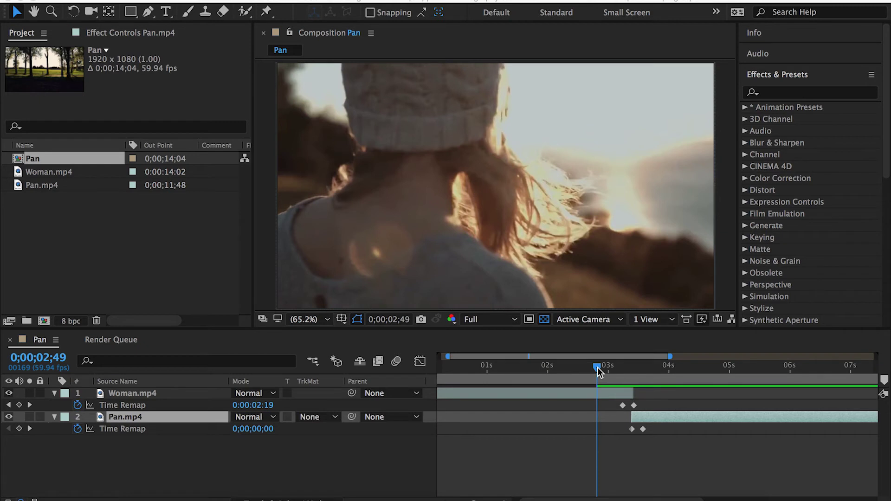
pyautogui.press('space')
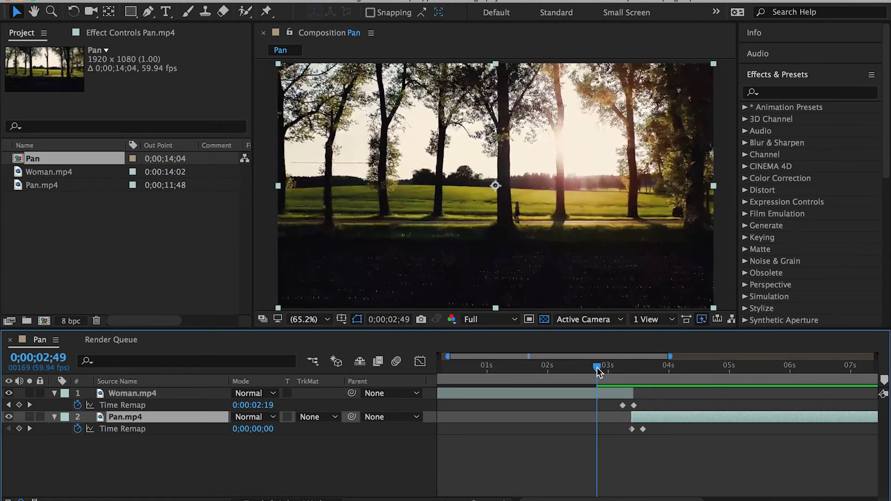
pyautogui.press('space')
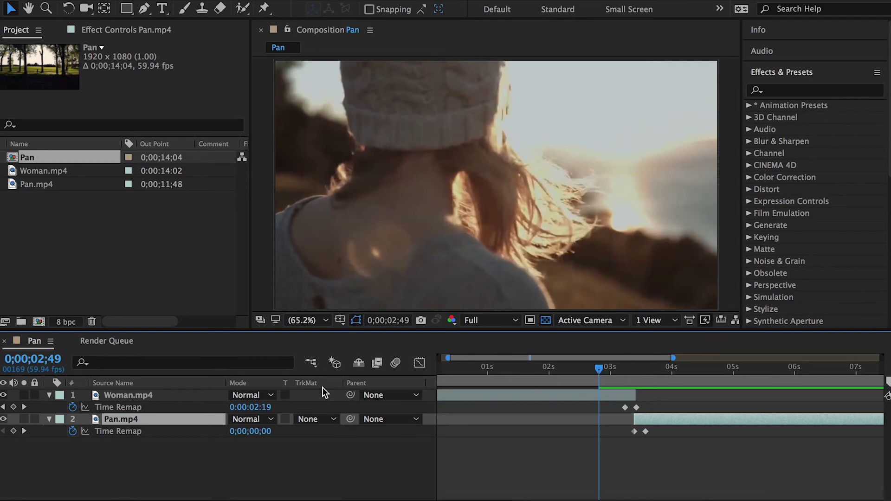
# Display Woman.mp4's Time Remap curve in the graph editor and preview the speed change from 0;00;02;58.
pyautogui.click(420, 363)
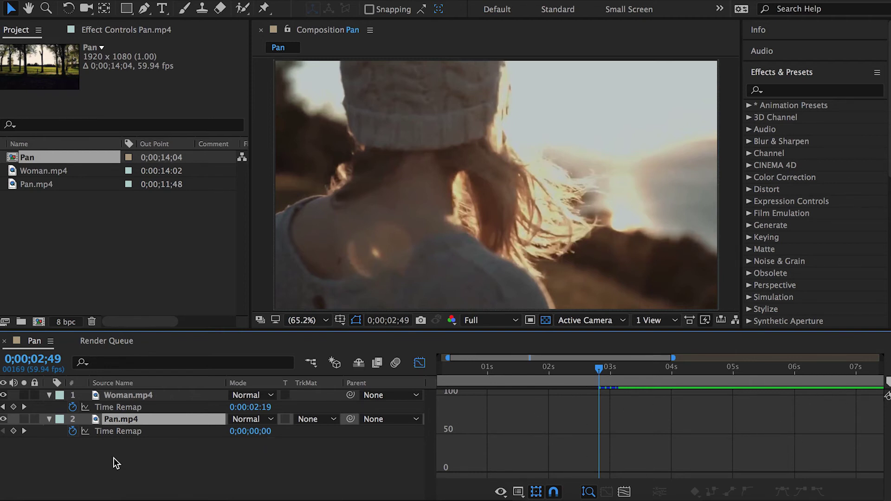
pyautogui.click(129, 407)
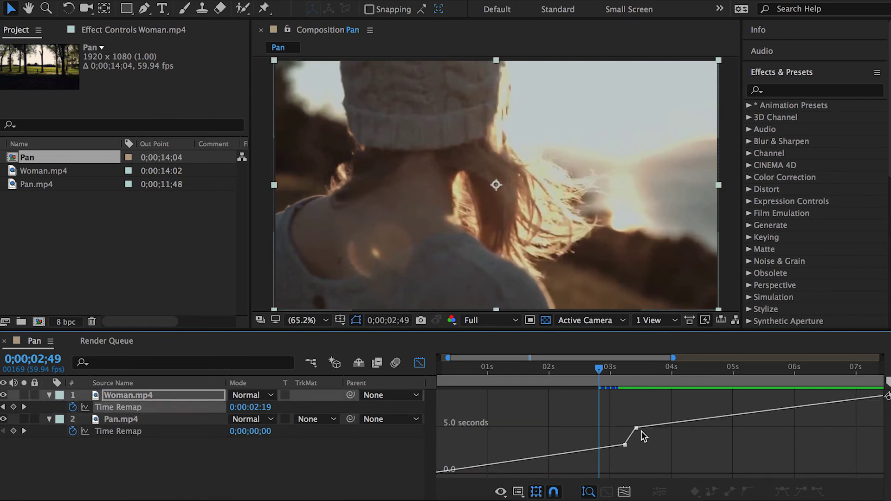
pyautogui.moveTo(641, 427)
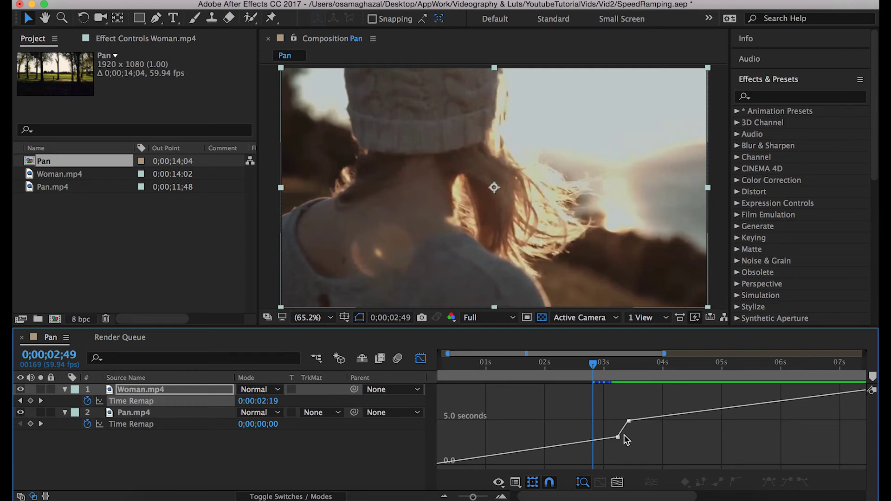
pyautogui.moveTo(597, 362); pyautogui.dragTo(602, 364)
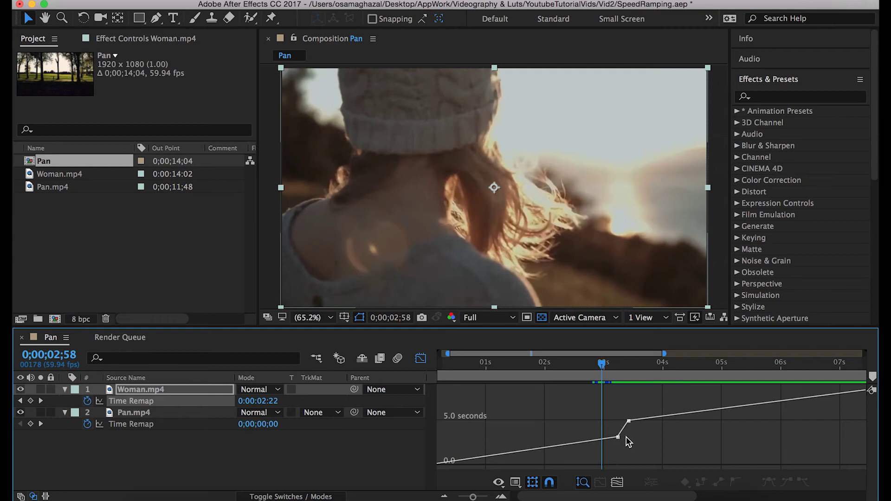
pyautogui.press('space')
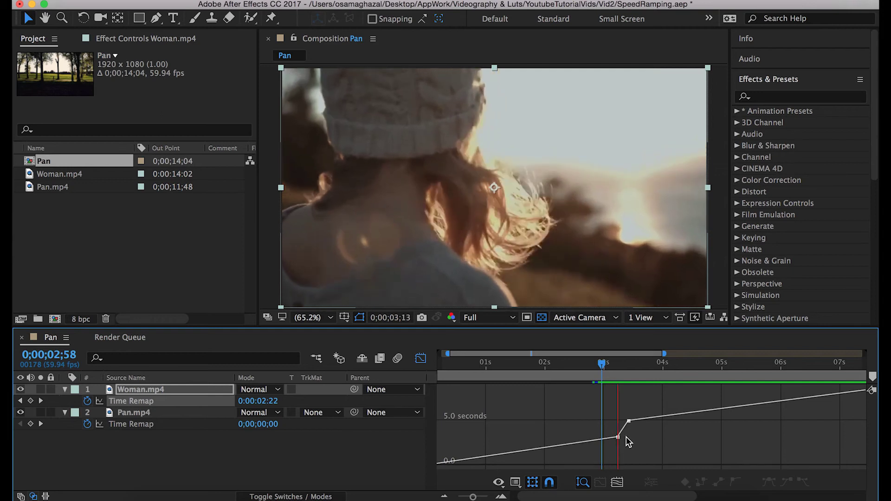
pyautogui.click(611, 365)
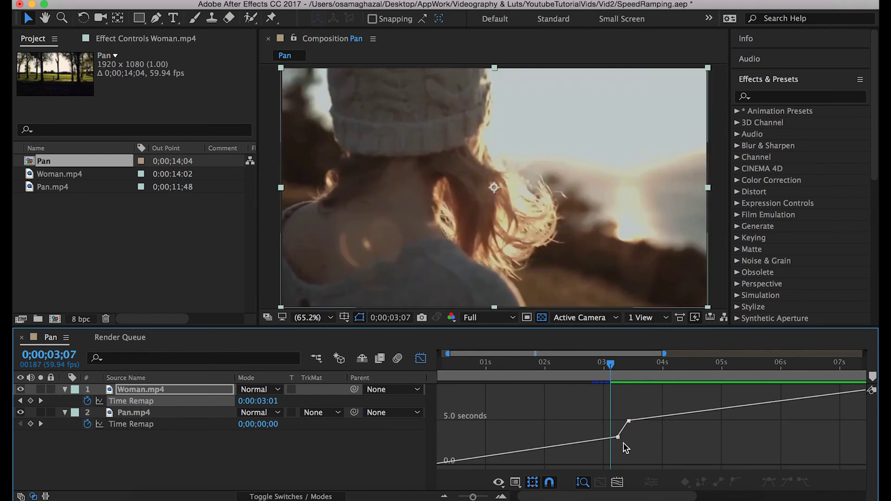
# Try Easy Ease Out on Woman.mp4's Time Remap keyframe at 0;00;03;14, lengthen its outgoing handle for a steeper ramp, and preview the transition.
pyautogui.moveTo(620, 441)
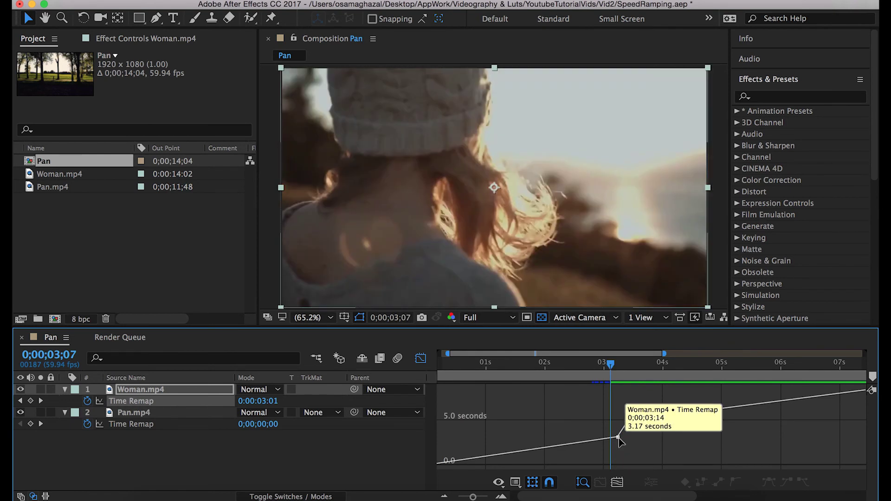
pyautogui.click(618, 438)
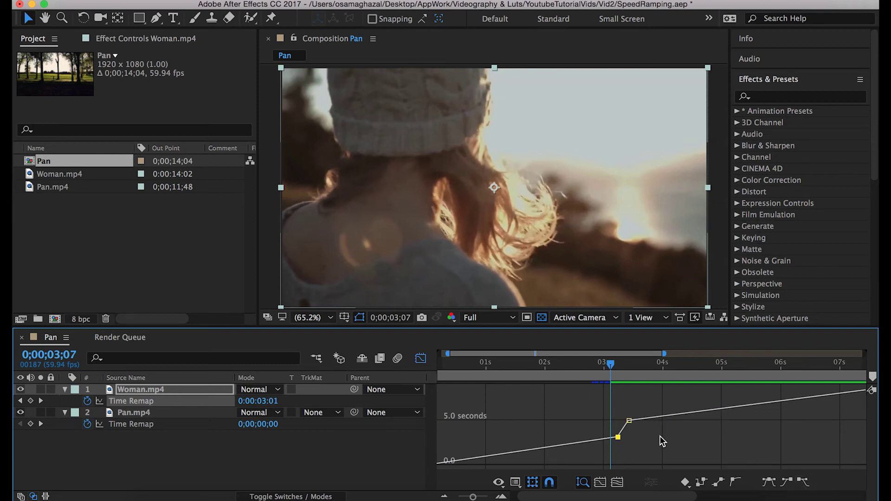
pyautogui.click(804, 483)
pyautogui.click(500, 497)
pyautogui.click(501, 498)
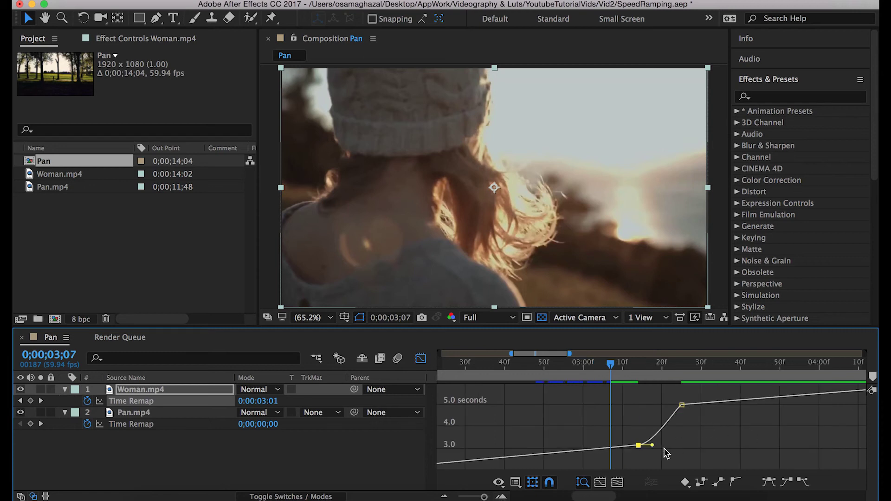
pyautogui.moveTo(653, 447); pyautogui.dragTo(692, 441)
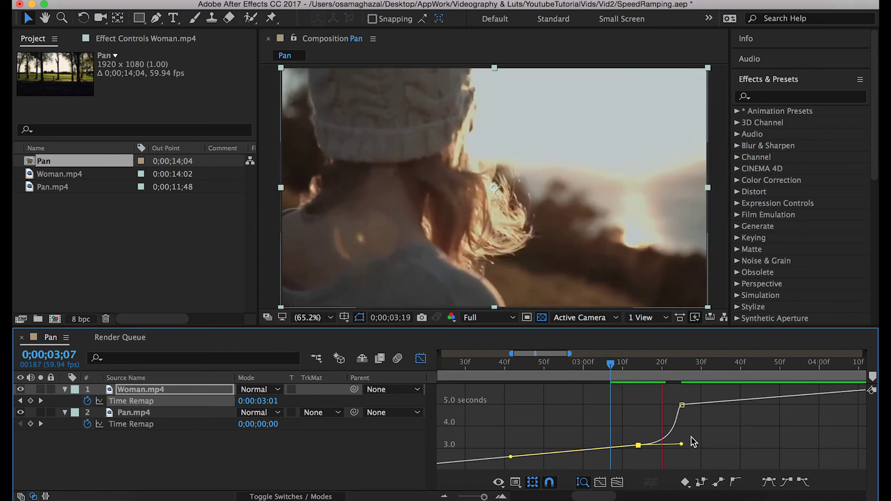
pyautogui.click(619, 367)
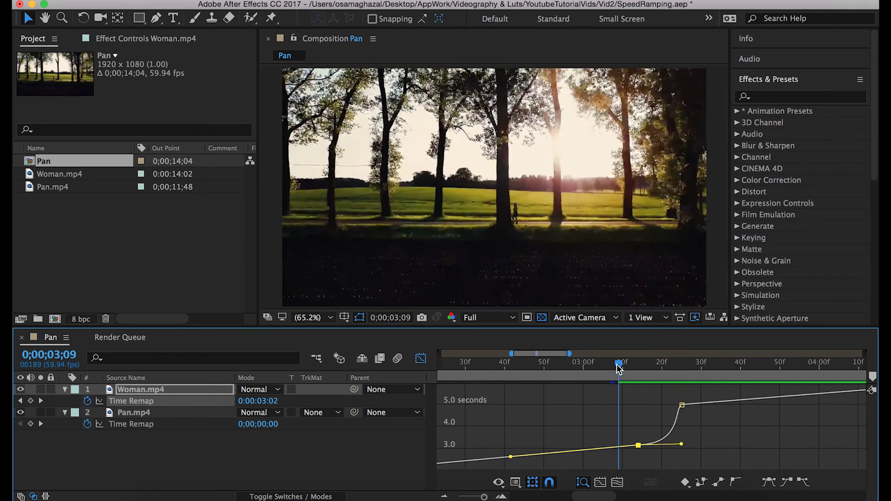
pyautogui.hotkey('shift', 'F3')
pyautogui.moveTo(619, 368); pyautogui.dragTo(575, 367)
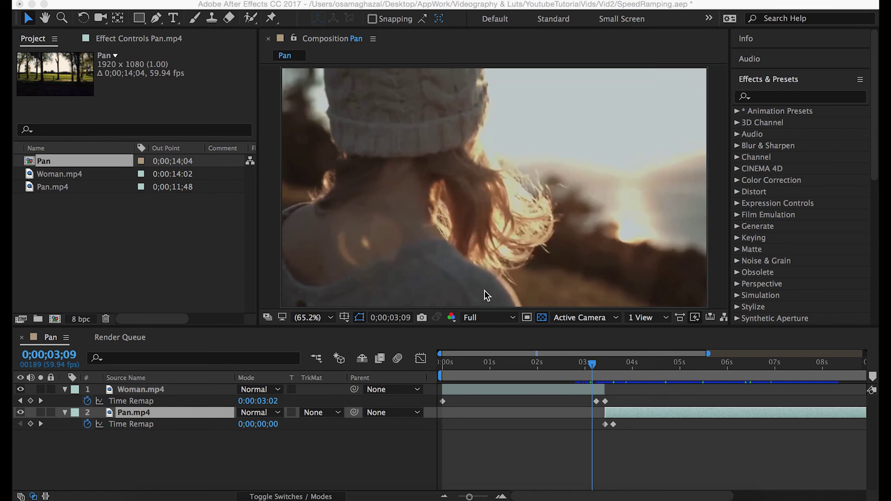
# Try Easy Ease on the four Time Remap keyframes around the cut between Woman.mp4 and Pan.mp4, and undo it.
pyautogui.click(597, 408)
pyautogui.press('=')
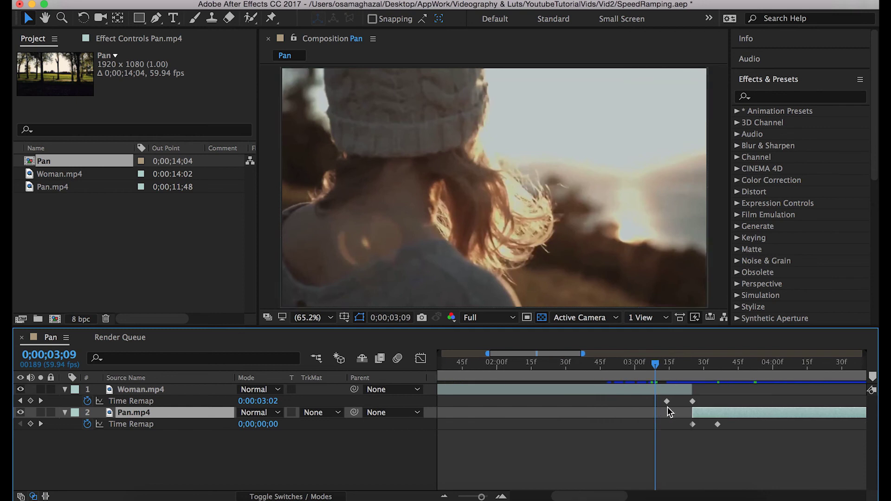
pyautogui.click(667, 402)
pyautogui.keyDown('shift'); pyautogui.click(691, 401); pyautogui.keyUp('shift')
pyautogui.keyDown('shift'); pyautogui.click(693, 424); pyautogui.keyUp('shift')
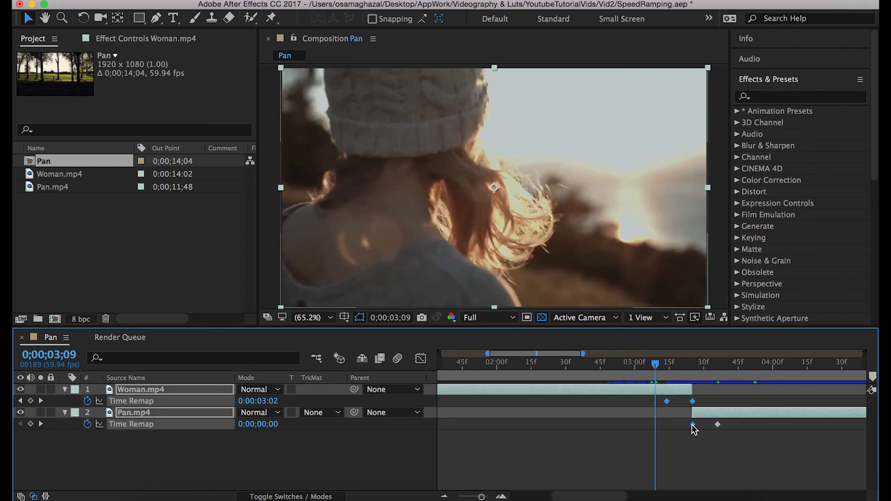
pyautogui.rightClick(718, 425)
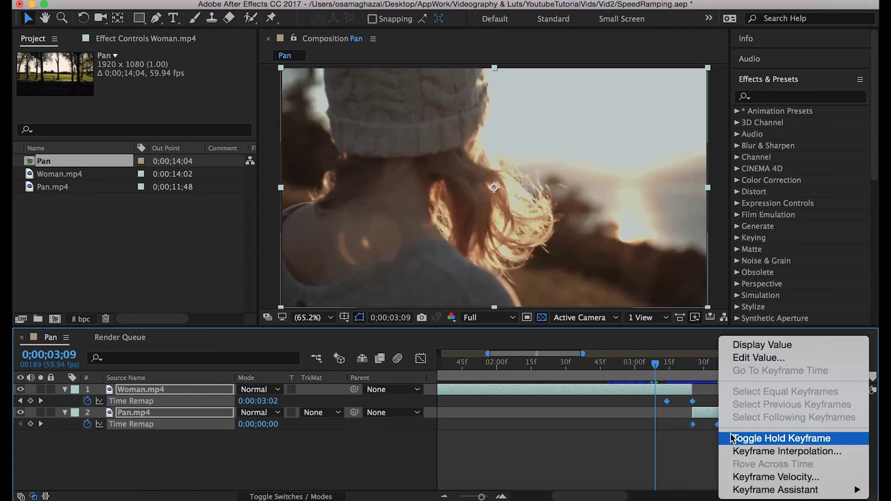
pyautogui.moveTo(734, 495)
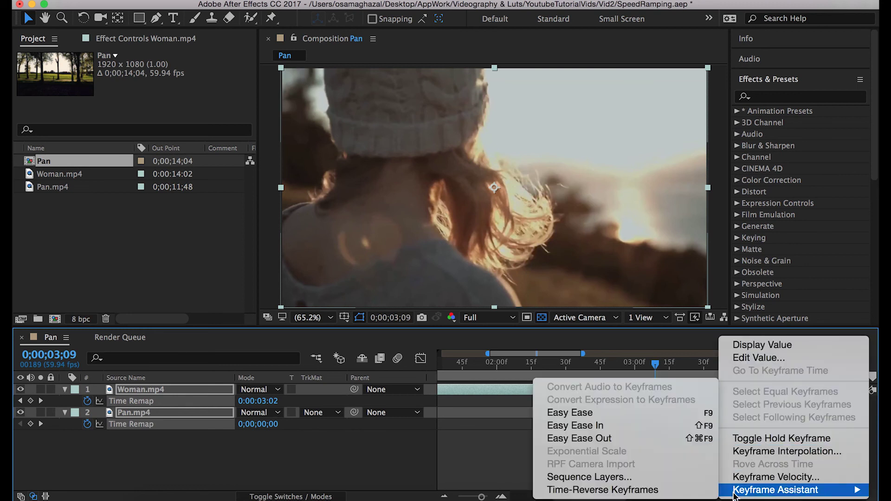
pyautogui.click(652, 414)
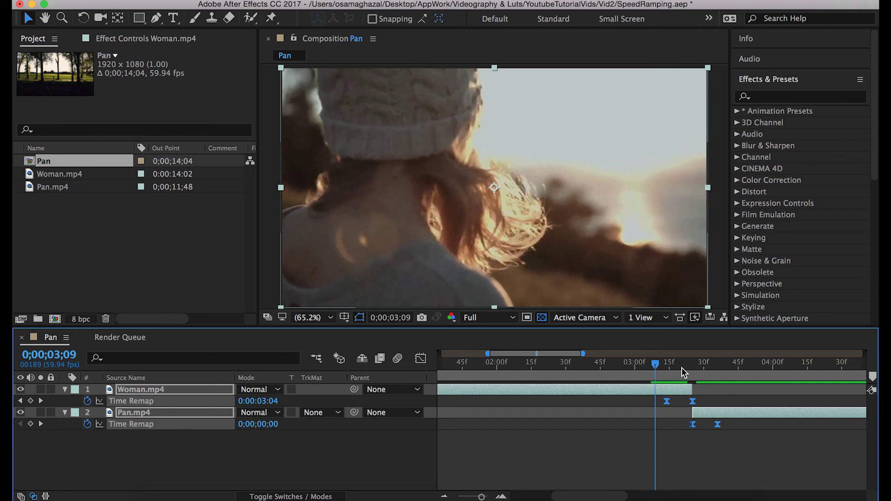
pyautogui.press('super+z')
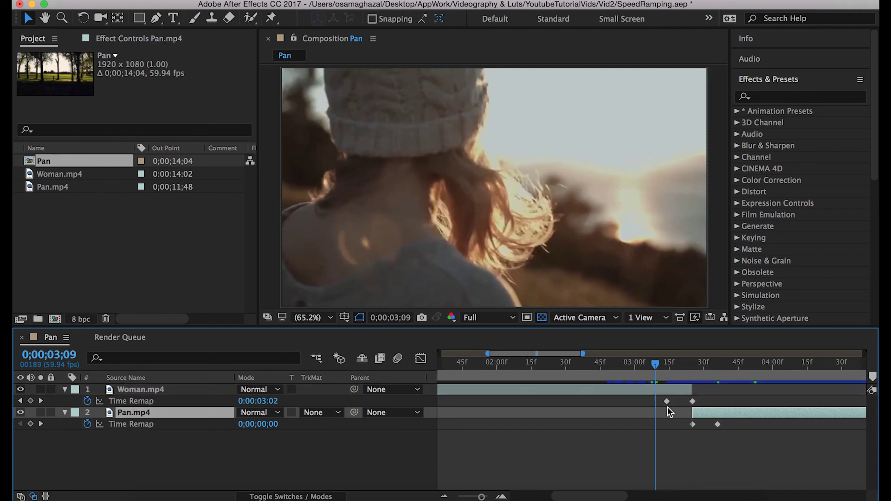